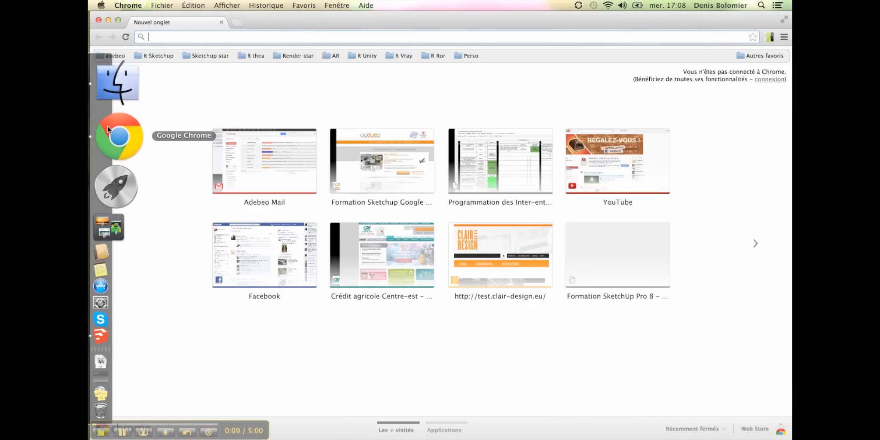
- Search Google for 'GEOPORTAIL' from the Chrome address bar
text(GEOPORTAIL)
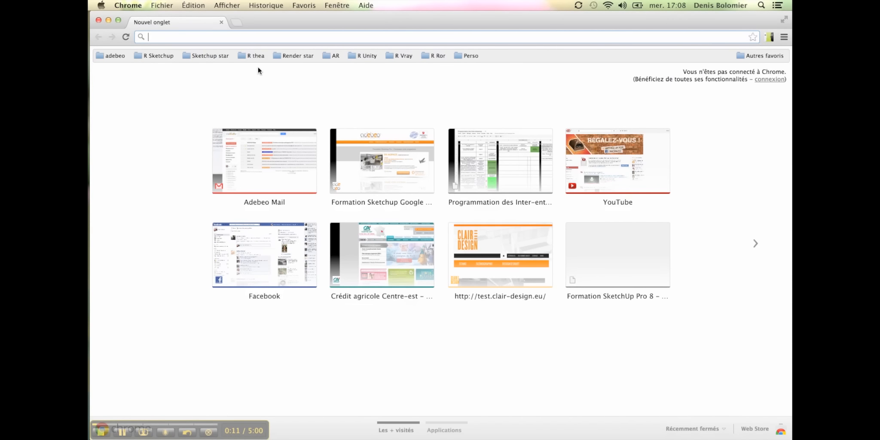
key(Return)
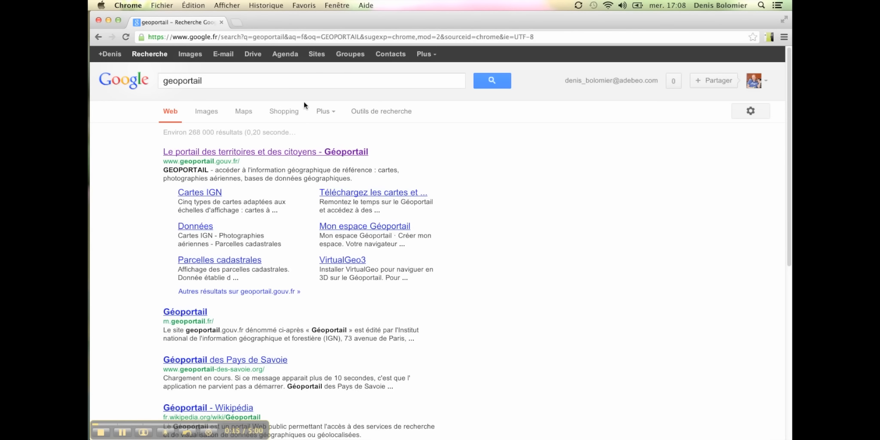
- Open the Géoportail site, locate the construction site's street address in Lyon and recentre the aerial map on it
click(345, 151)
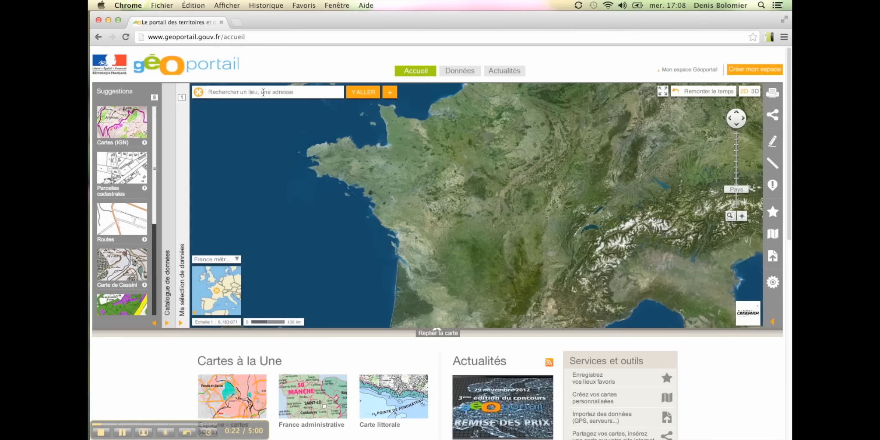
click(263, 92)
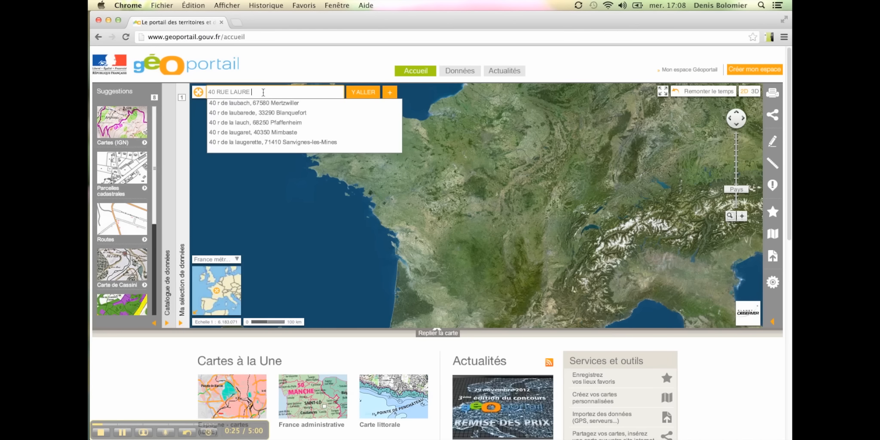
key(Return)
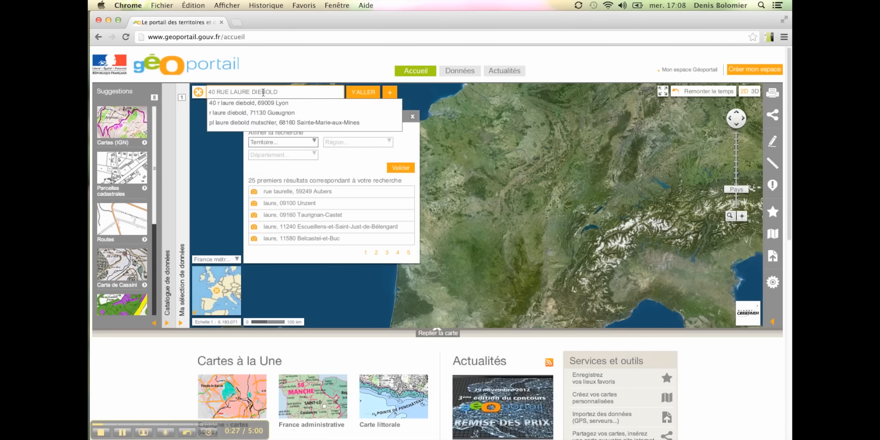
click(274, 103)
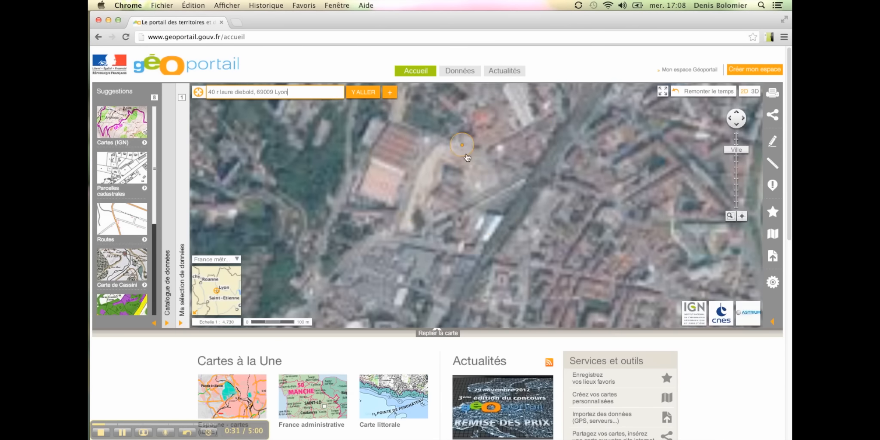
drag(471, 167, 474, 205)
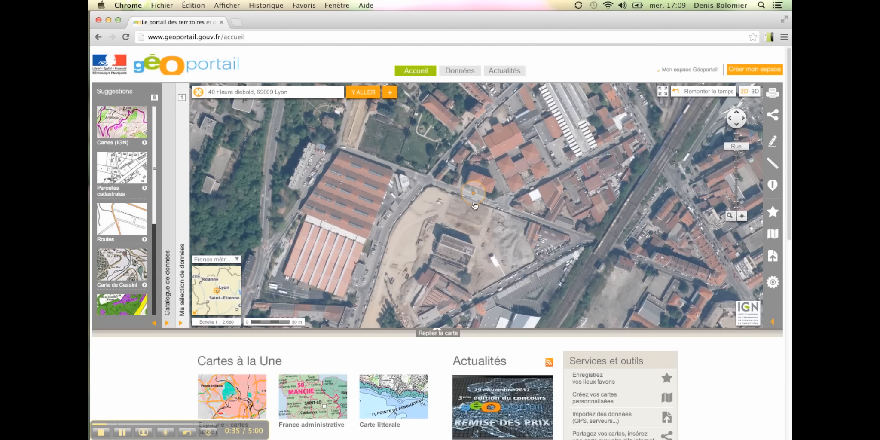
- Add the cadastral parcels overlay and zoom in on the construction site block
click(209, 93)
key(Return)
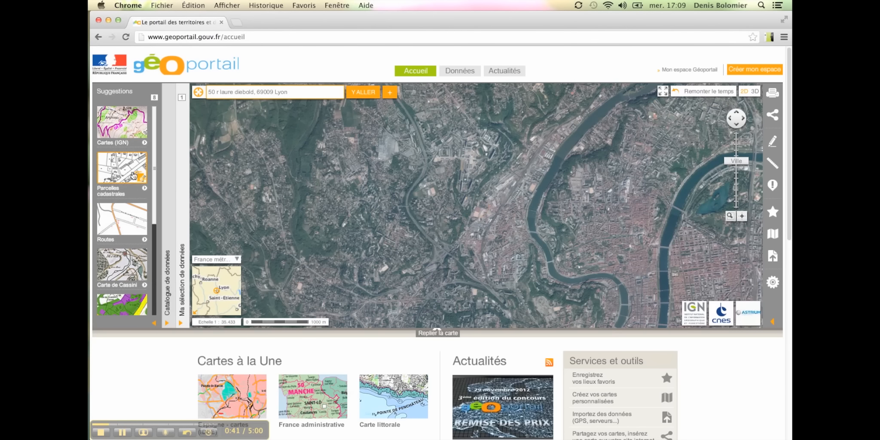
click(132, 174)
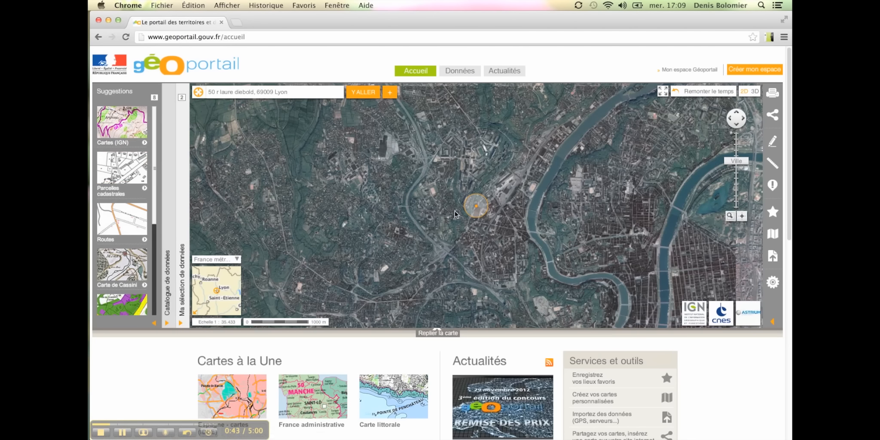
scroll(454, 213, up, 4)
scroll(452, 169, up, 1)
drag(457, 188, 265, 126)
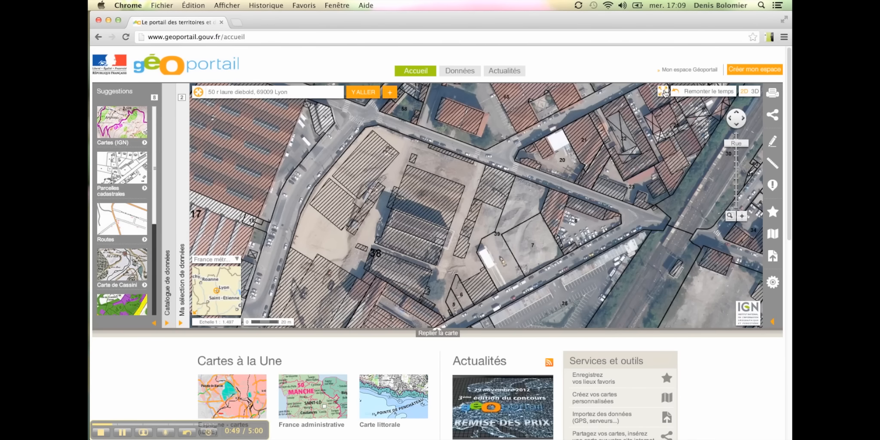
- Expand the map to full page, frame the site and screenshot the map area with Cmd-Shift-4
click(663, 92)
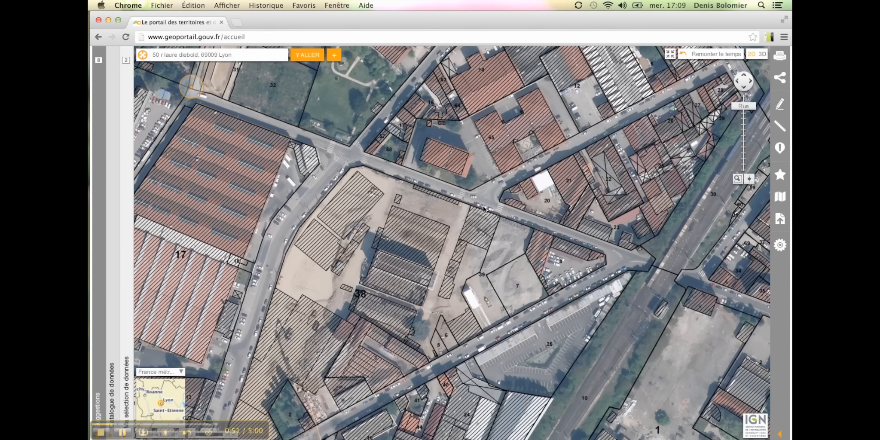
drag(484, 210, 531, 202)
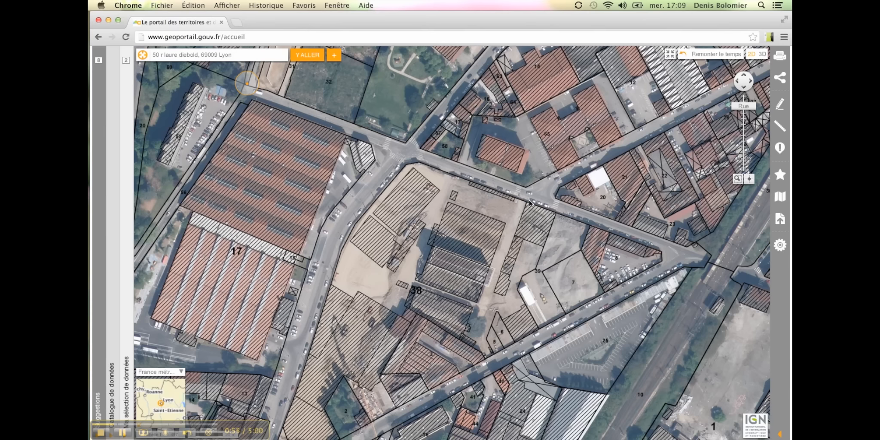
key(super+shift+4)
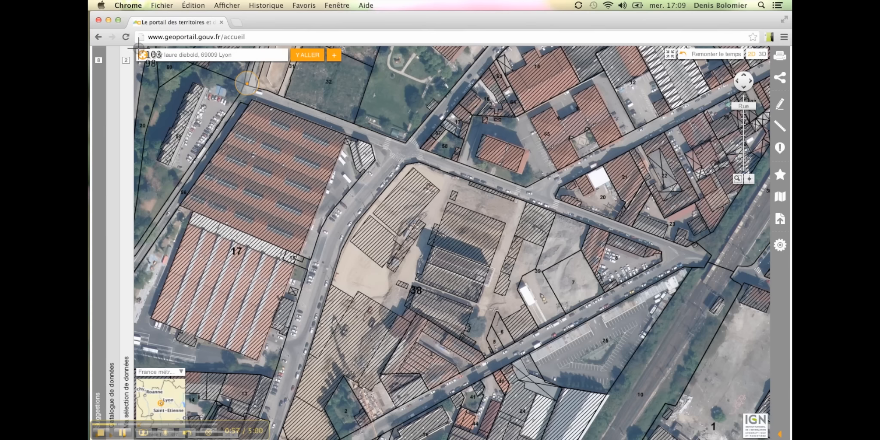
drag(135, 45, 771, 437)
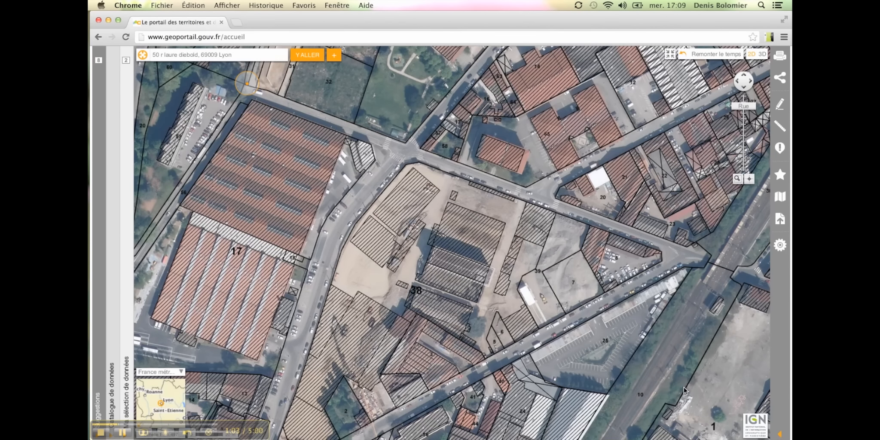
key(ctrl+Up)
key(ctrl+Up)
key(F11)
key(F11)
- Close Chrome and bring the SketchUp site model forward, tilting the view
click(98, 21)
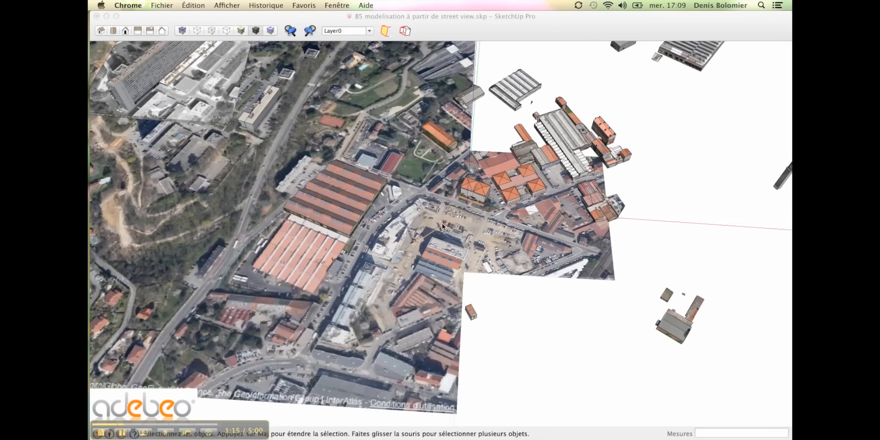
click(416, 231)
mouse_move(544, 350)
middle_down()
mouse_move(479, 299)
mouse_move(455, 294)
middle_up()
- Import the latest screenshot through Fichier > Importer, keeping all image formats and Utiliser comme image
click(167, 5)
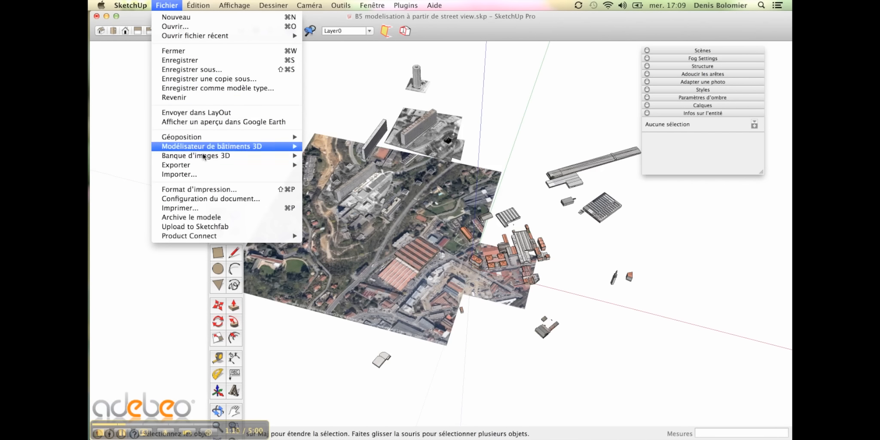
click(167, 172)
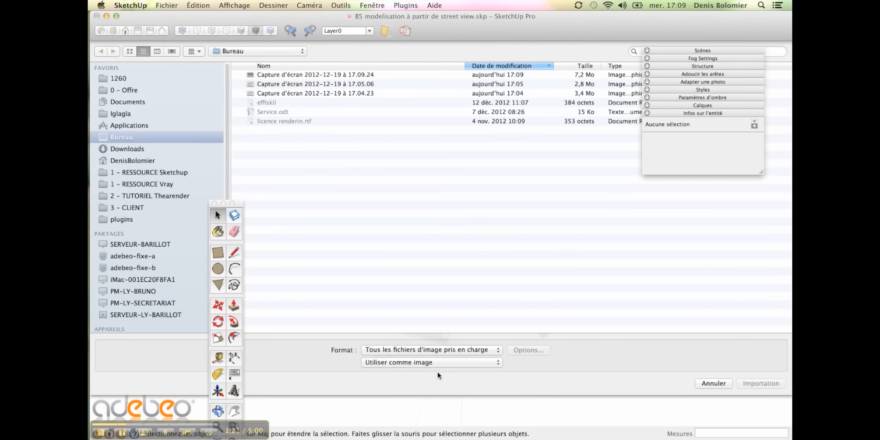
click(431, 349)
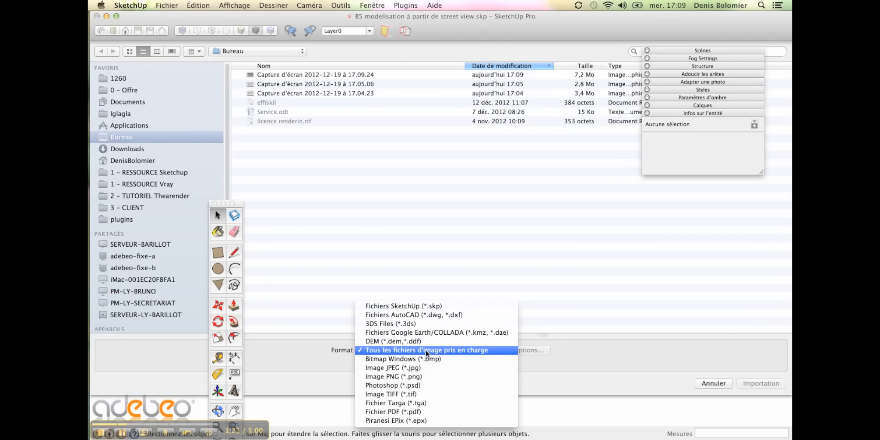
click(425, 350)
click(403, 363)
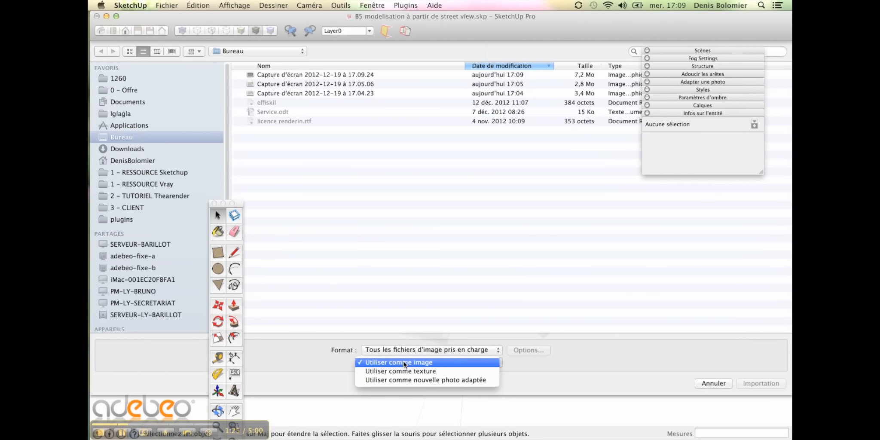
click(403, 362)
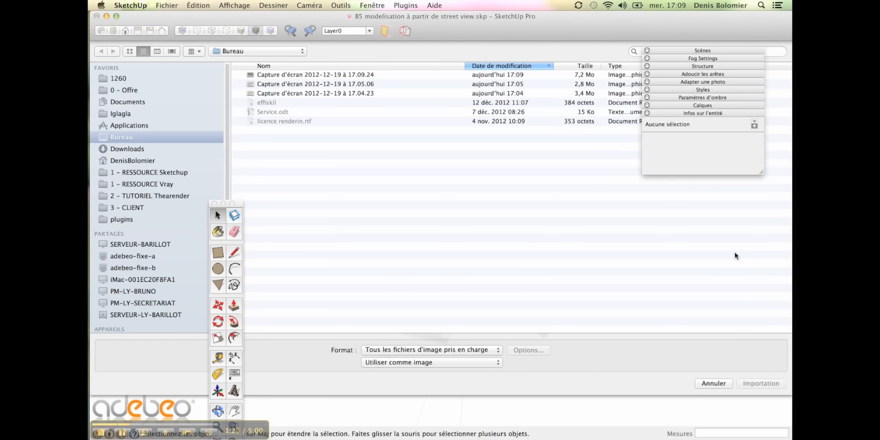
double_click(360, 76)
- Place the imported screenshot flat beside the site model, setting its corner and size
click(537, 359)
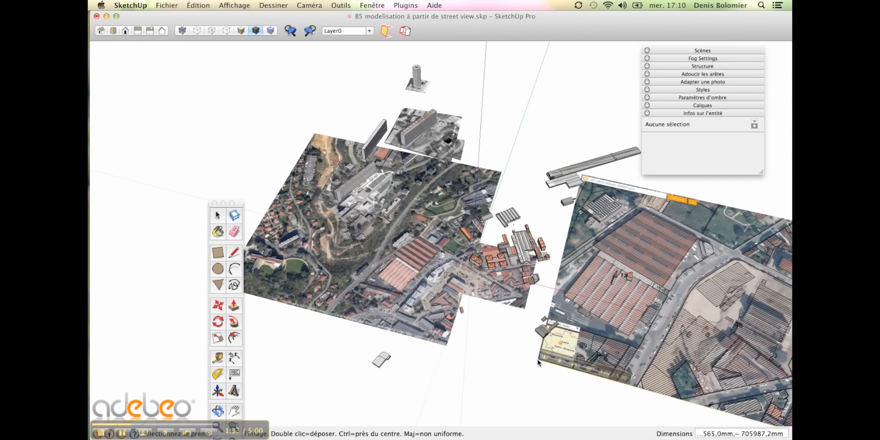
scroll(481, 364, down, 5)
click(507, 362)
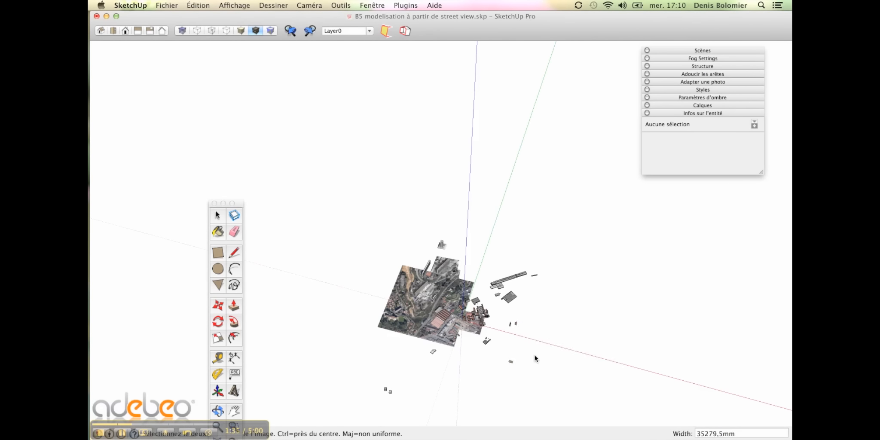
click(605, 348)
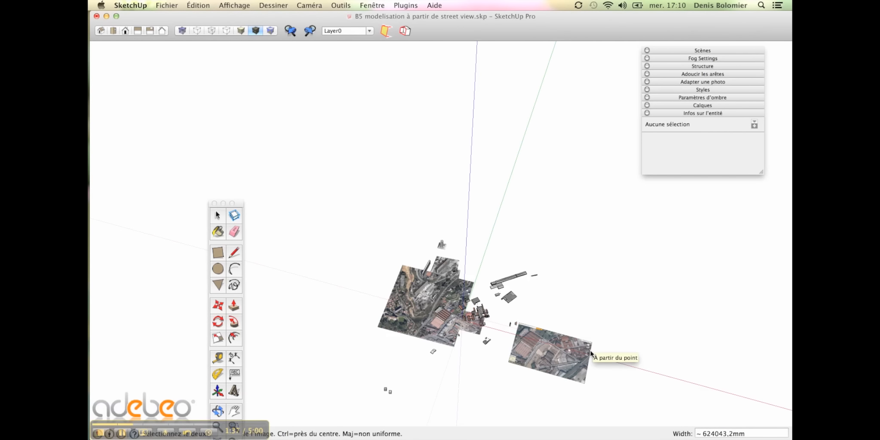
scroll(577, 354, up, 3)
scroll(577, 355, up, 5)
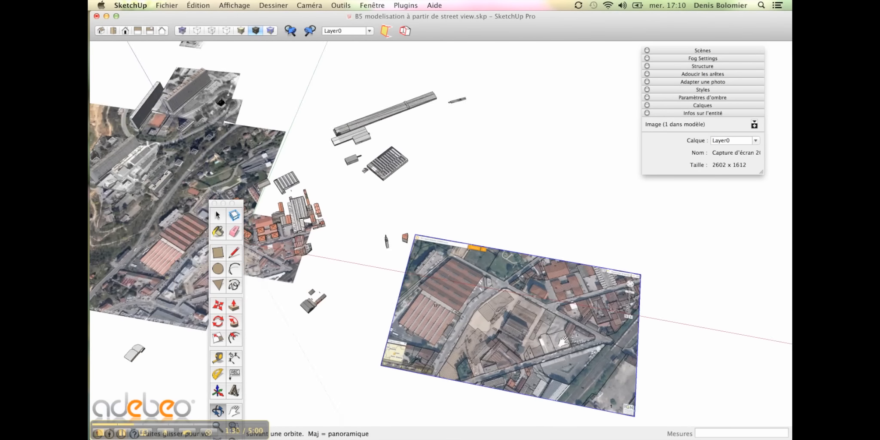
scroll(563, 299, down, 3)
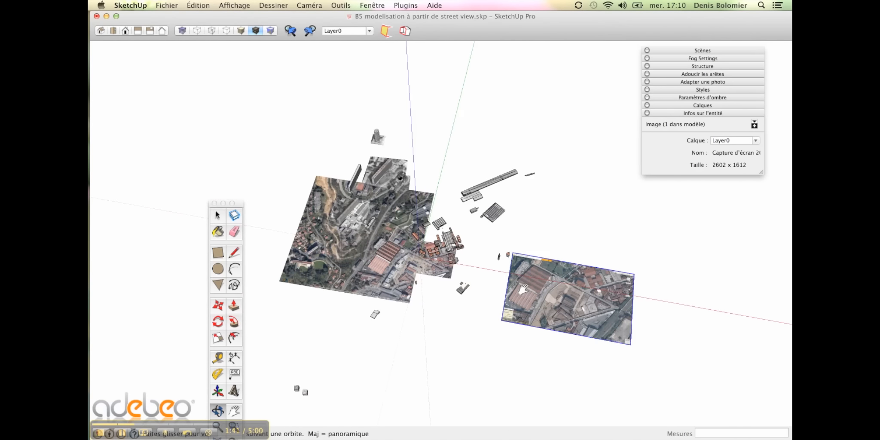
scroll(502, 283, up, 5)
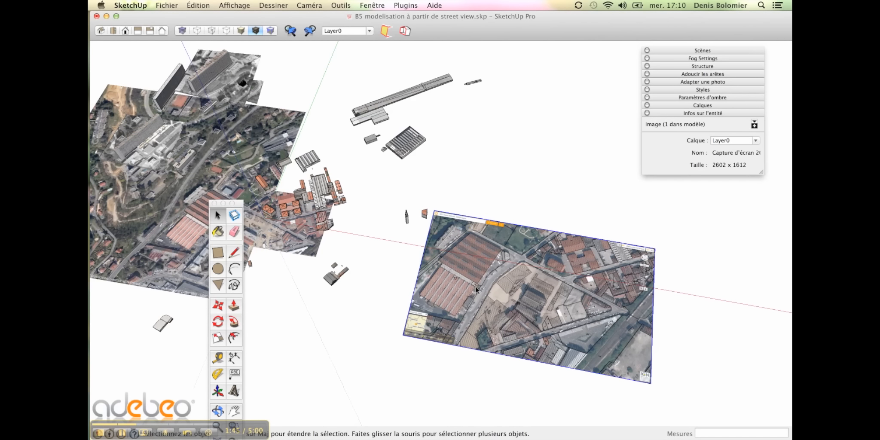
scroll(477, 291, down, 1)
- Explode the image into faces with Éclater and regroup them with Créer un groupe
right_click(484, 296)
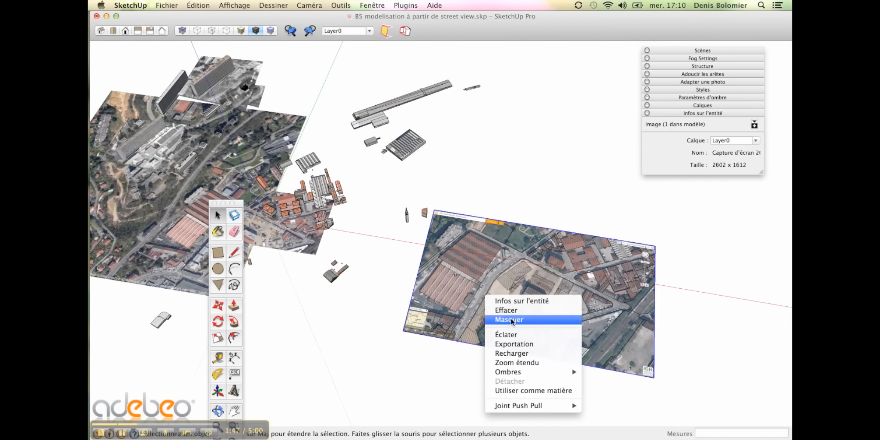
click(513, 337)
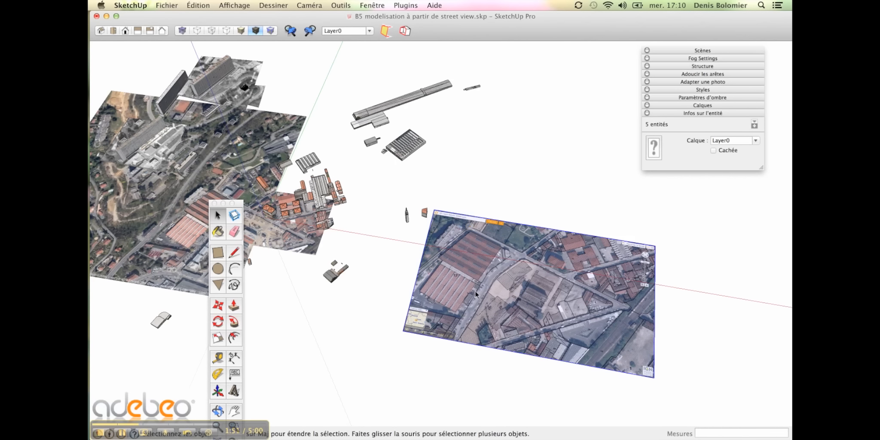
right_click(475, 291)
click(498, 331)
scroll(481, 312, down, 3)
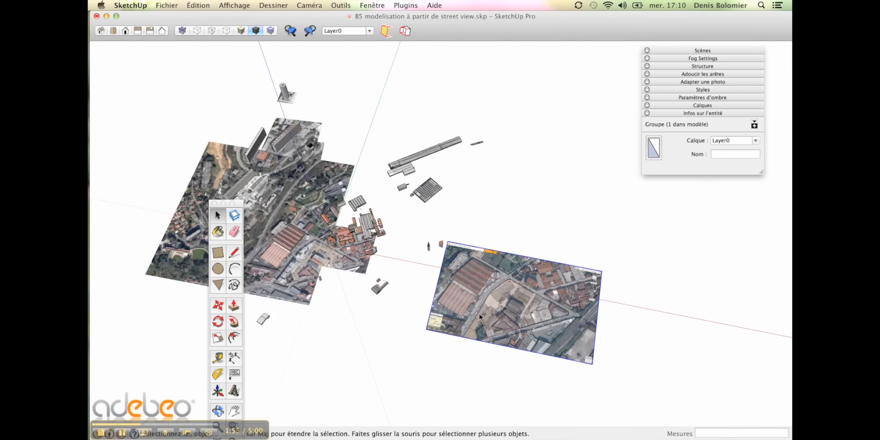
scroll(476, 312, up, 3)
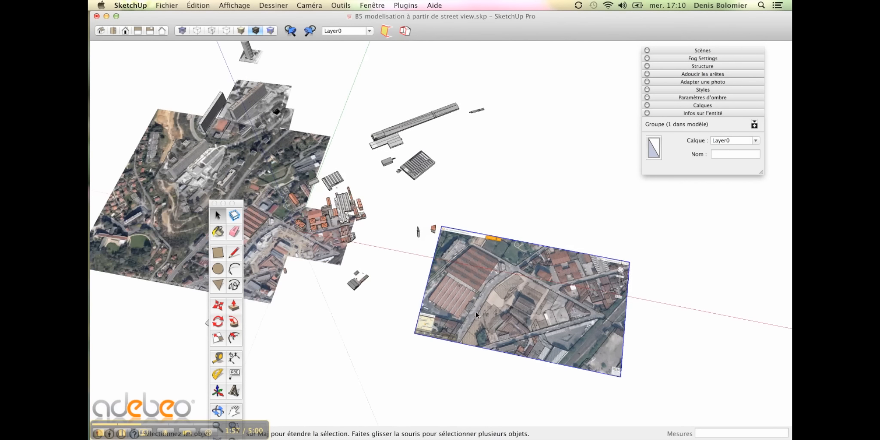
scroll(476, 312, down, 3)
- Measure the modelled warehouse's street edge, corner to corner, with the Tape Measure tool
middle_drag(475, 312, 372, 205)
scroll(372, 205, down, 2)
scroll(476, 173, up, 10)
scroll(436, 206, up, 5)
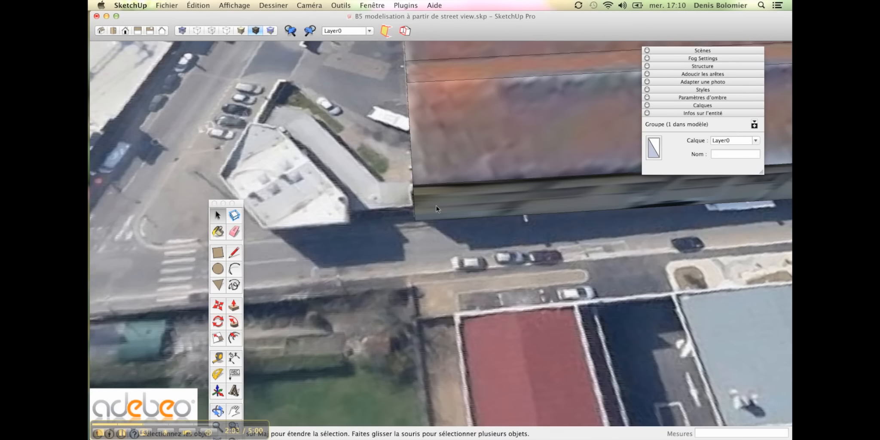
key(t)
click(423, 206)
scroll(424, 205, down, 5)
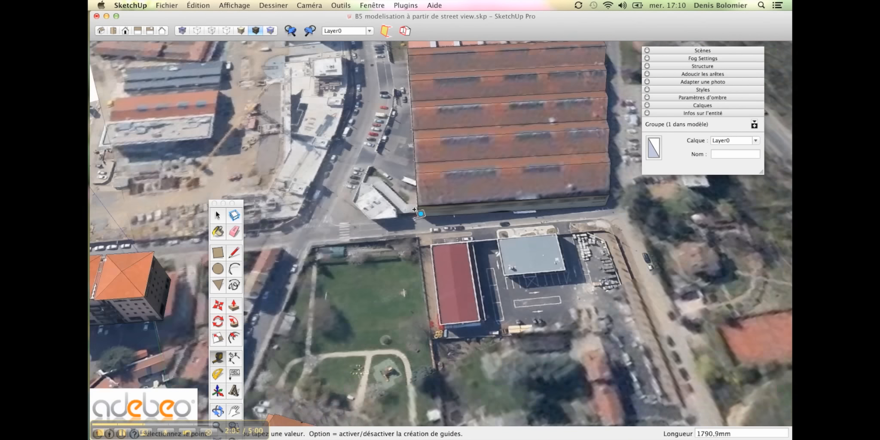
scroll(571, 199, up, 3)
click(571, 199)
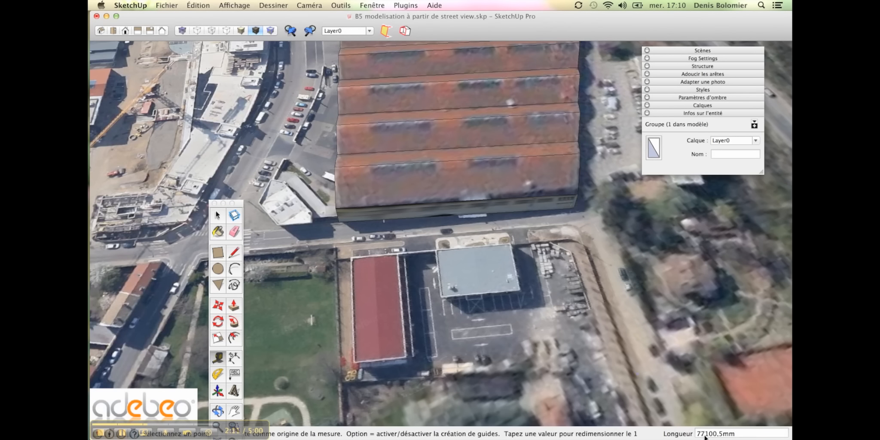
scroll(502, 296, down, 10)
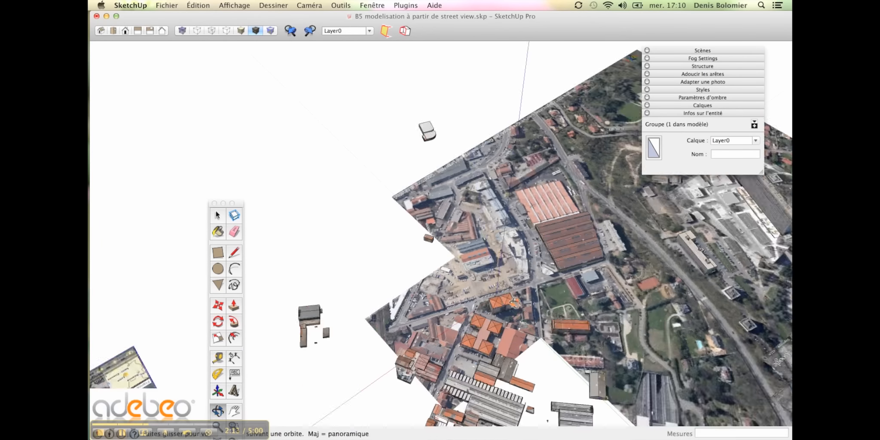
key(space)
scroll(411, 369, up, 5)
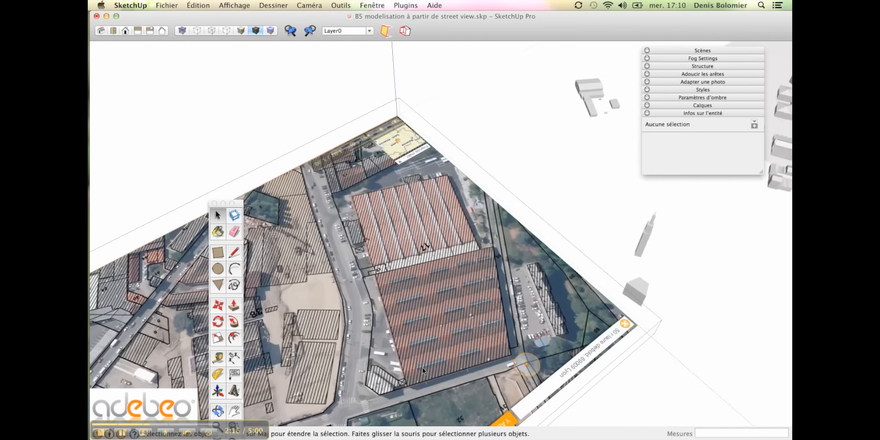
- Tape-measure the image's warehouse edge and resize the whole group so it reads 77100 mm
middle_drag(422, 367, 342, 337)
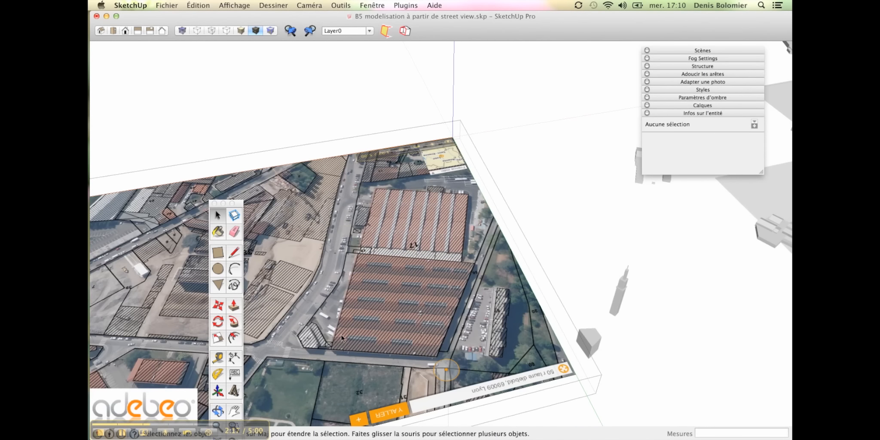
scroll(387, 321, down, 10)
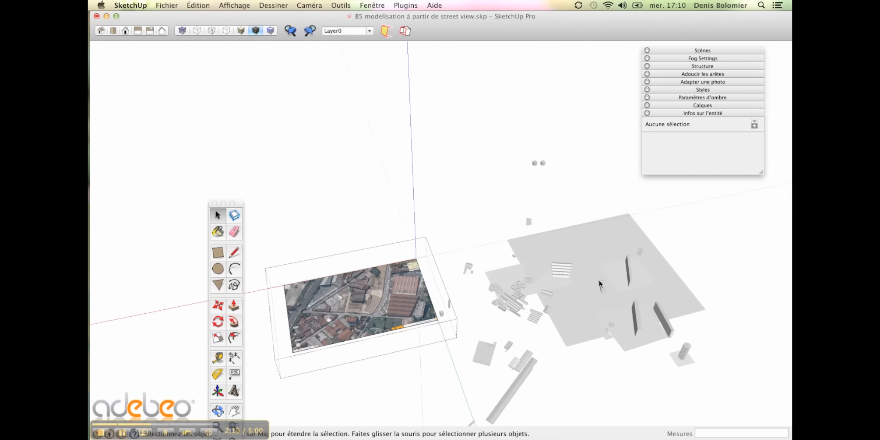
scroll(407, 314, up, 4)
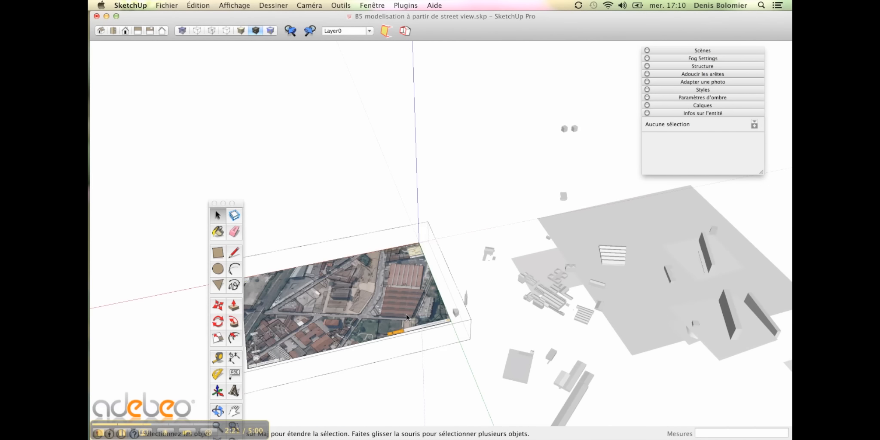
scroll(376, 326, up, 8)
scroll(425, 300, down, 5)
middle_drag(425, 300, 436, 296)
scroll(434, 295, down, 5)
scroll(434, 296, up, 6)
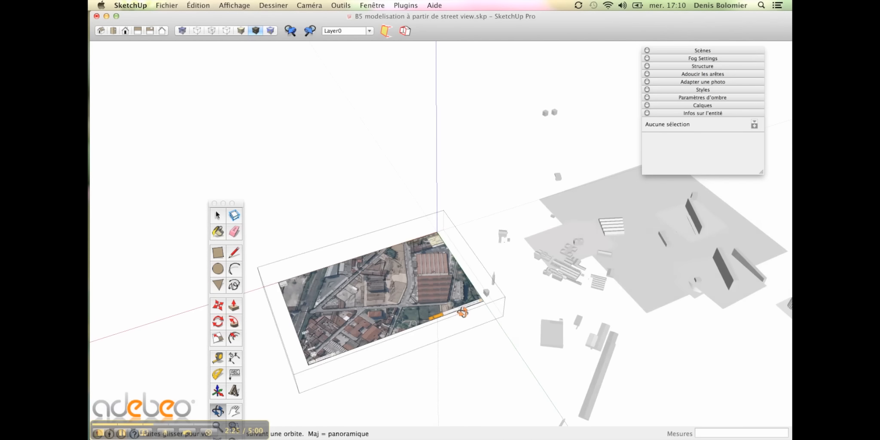
scroll(429, 297, up, 10)
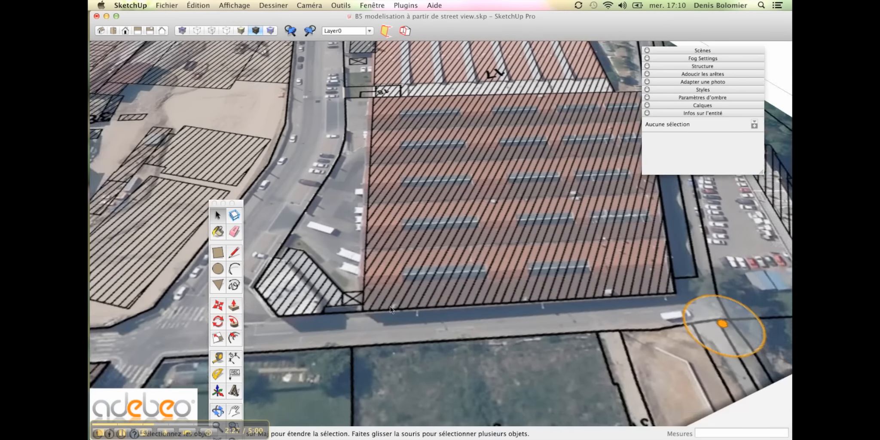
key(t)
click(359, 303)
scroll(359, 303, down, 3)
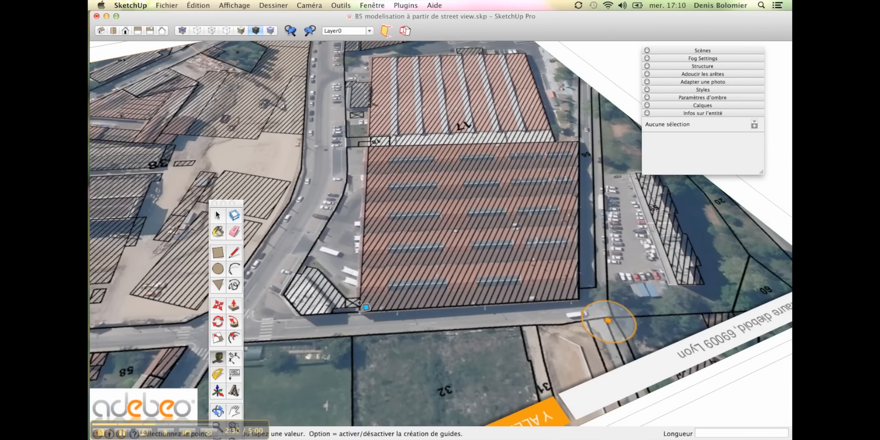
click(580, 291)
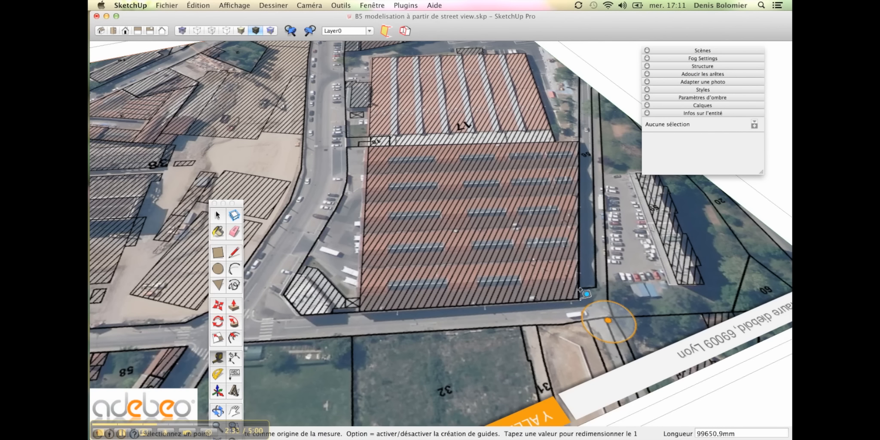
text(77100)
key(Return)
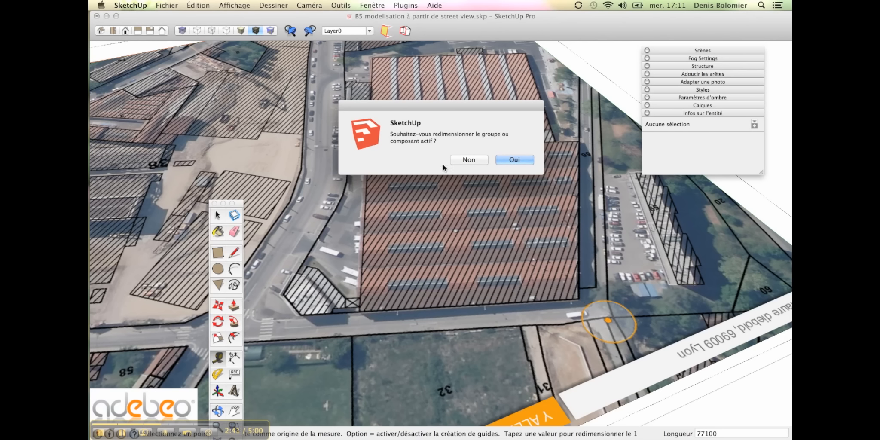
click(513, 159)
- Move the image group by its warehouse corner onto the modelled hangar's corner and check the alignment
scroll(510, 215, down, 4)
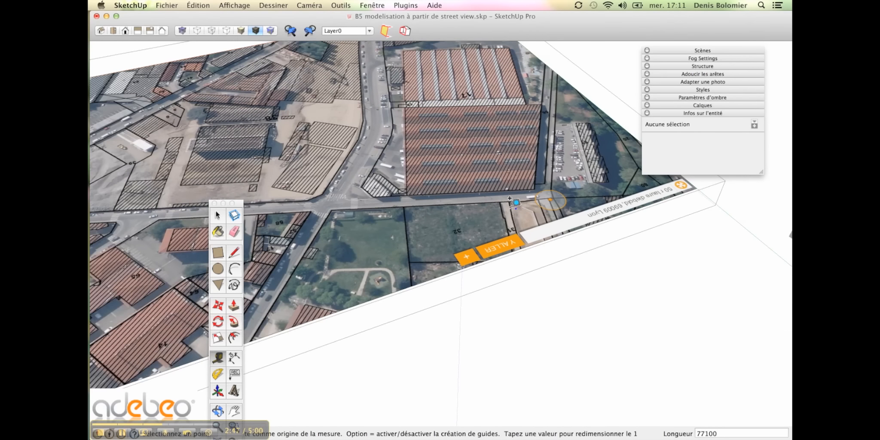
scroll(510, 215, down, 3)
key(space)
middle_drag(546, 275, 540, 228)
scroll(520, 222, up, 10)
key(m)
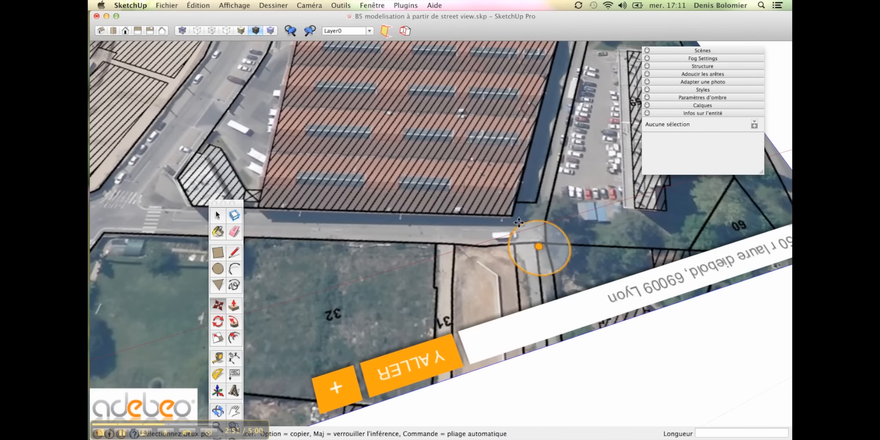
click(510, 216)
scroll(466, 231, down, 10)
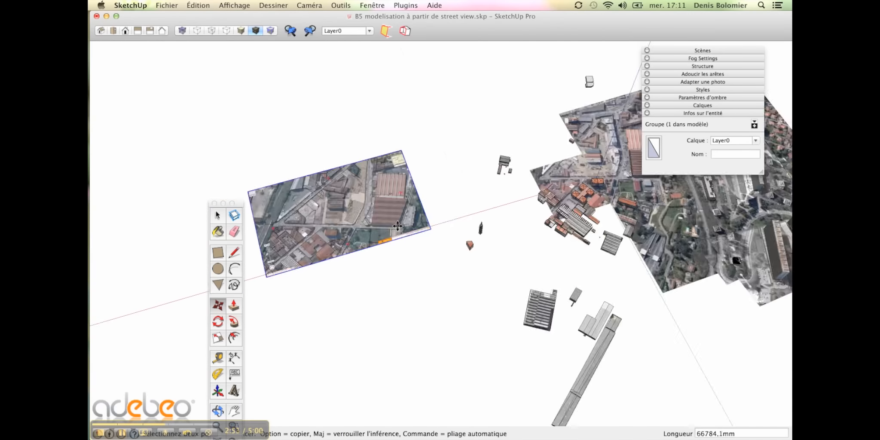
scroll(417, 221, up, 10)
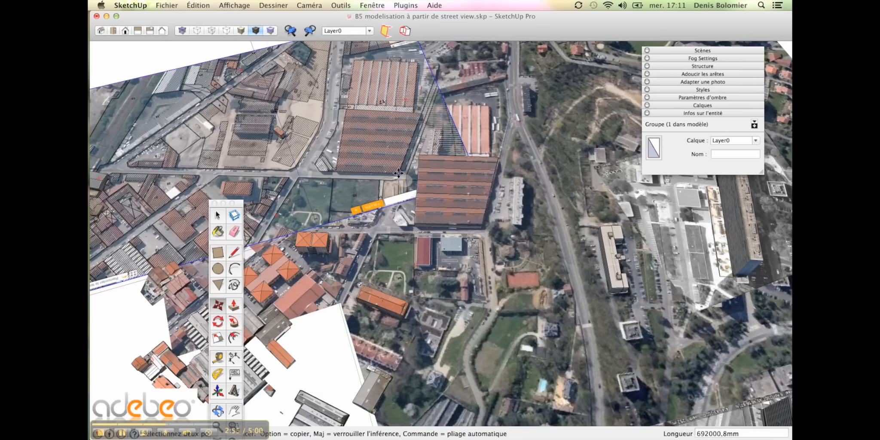
scroll(431, 207, up, 10)
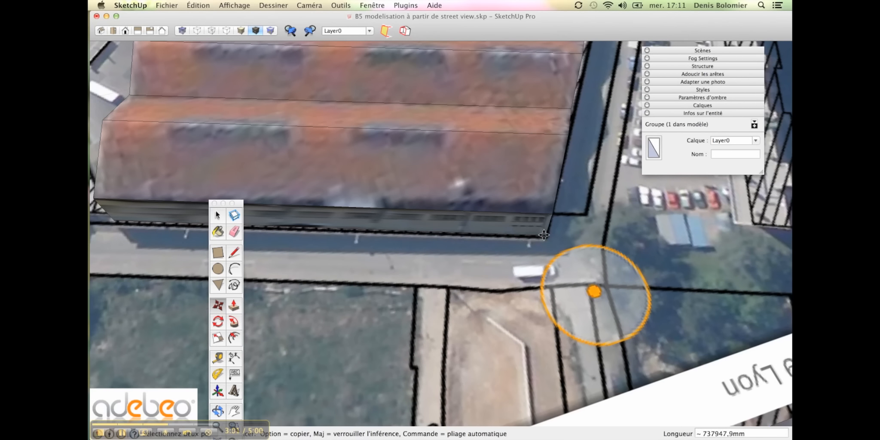
click(544, 235)
scroll(543, 235, down, 6)
middle_drag(597, 253, 434, 260)
scroll(476, 239, down, 4)
- Select the cadastre image group so it can be rotated
scroll(434, 260, down, 5)
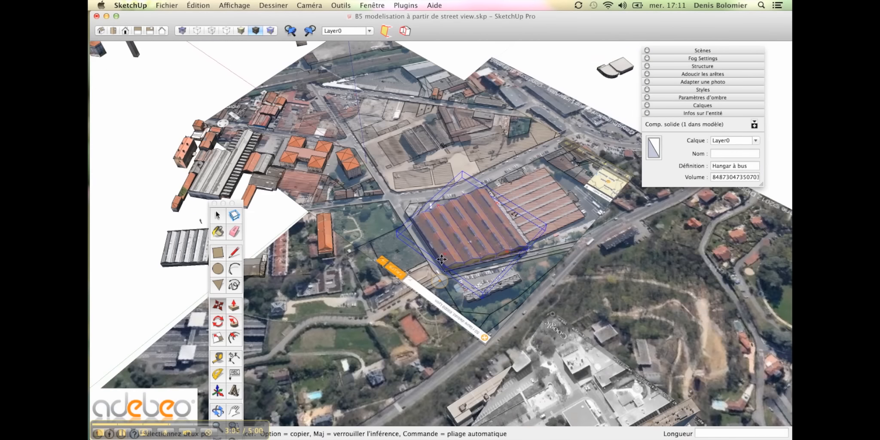
key(q)
scroll(437, 281, up, 8)
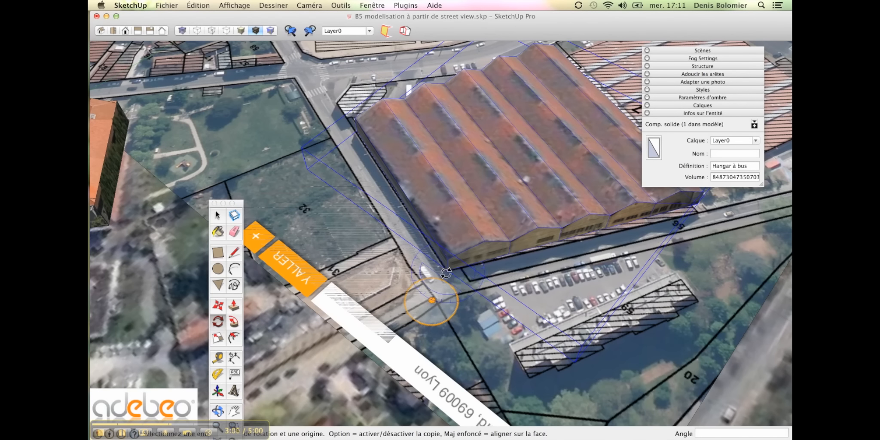
key(space)
click(473, 307)
scroll(473, 306, down, 6)
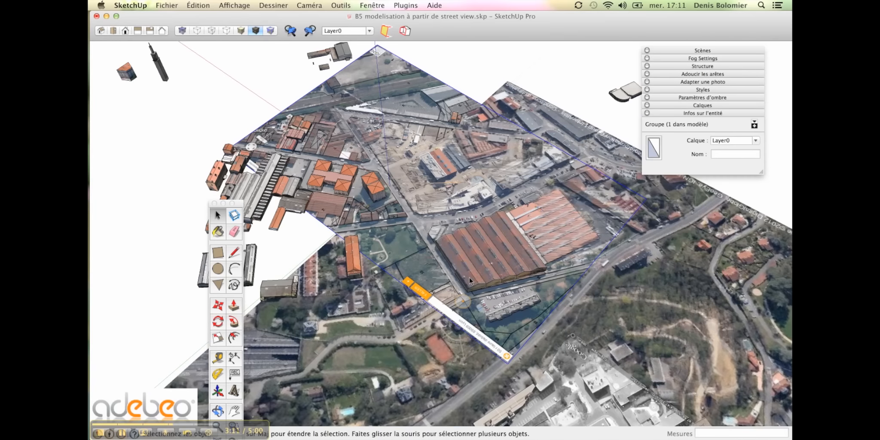
scroll(472, 281, down, 3)
scroll(477, 285, up, 9)
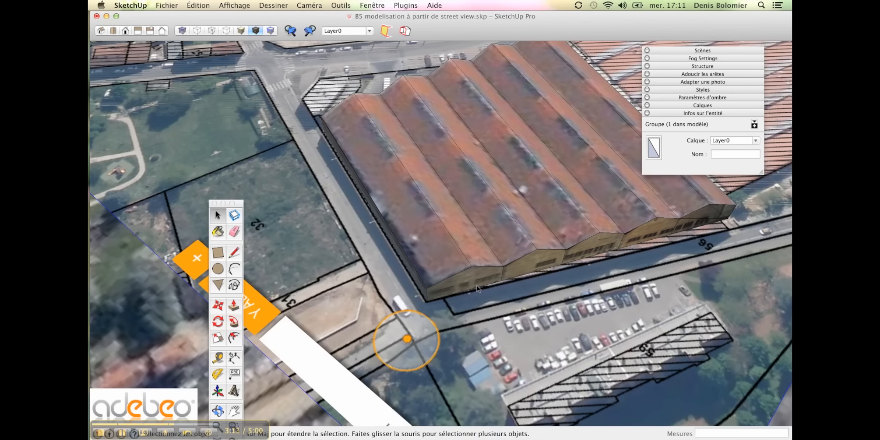
- Rotate the image about 2.2° around the hangar corner so the parcels line up, then orbit out
key(q)
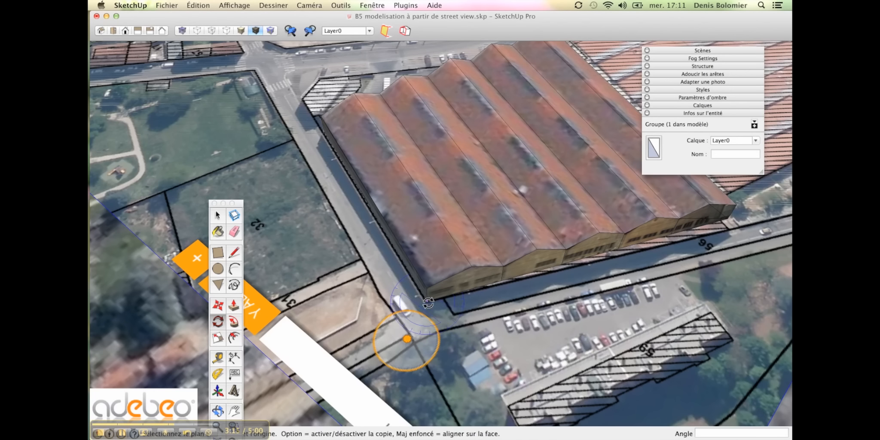
scroll(428, 303, down, 8)
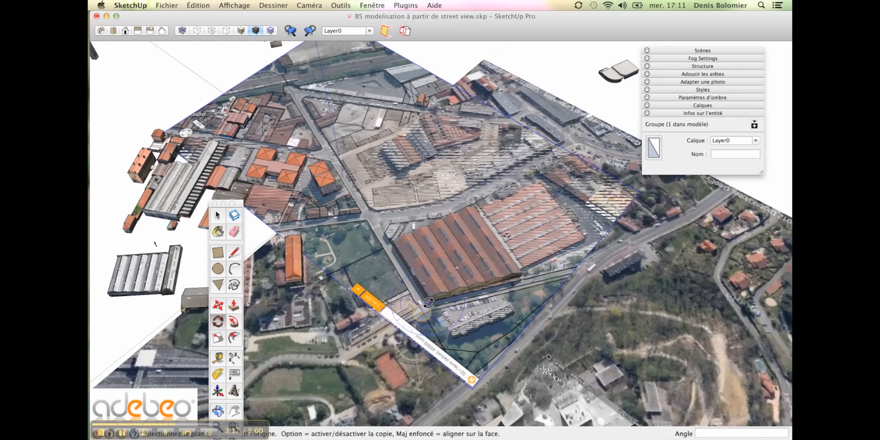
click(429, 303)
scroll(513, 282, up, 5)
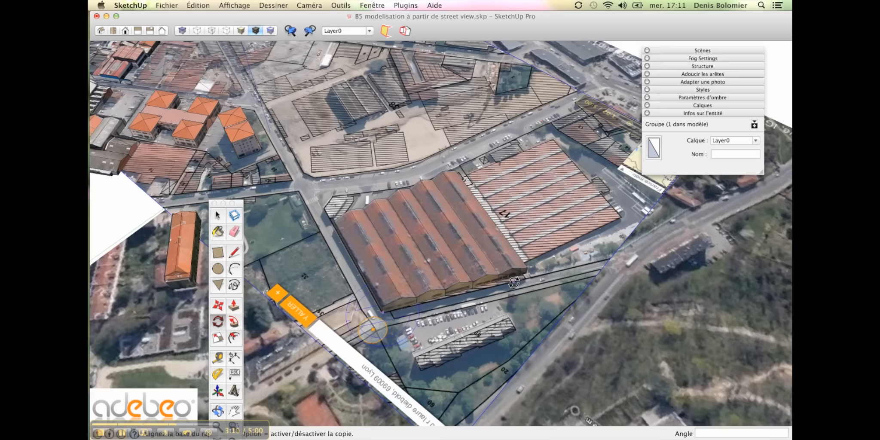
scroll(529, 280, up, 3)
scroll(540, 271, down, 6)
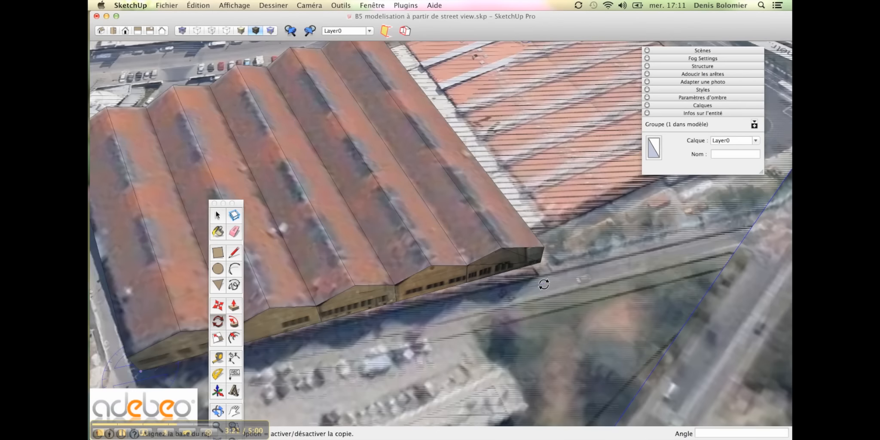
click(541, 274)
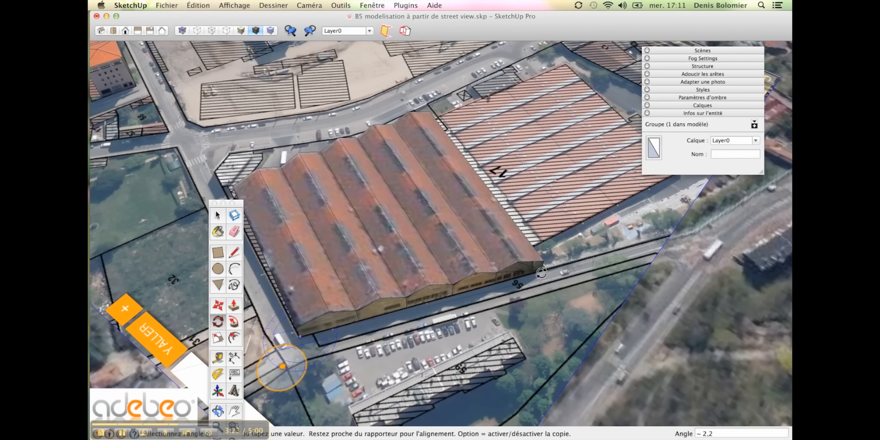
click(542, 273)
scroll(541, 273, down, 8)
scroll(401, 175, up, 2)
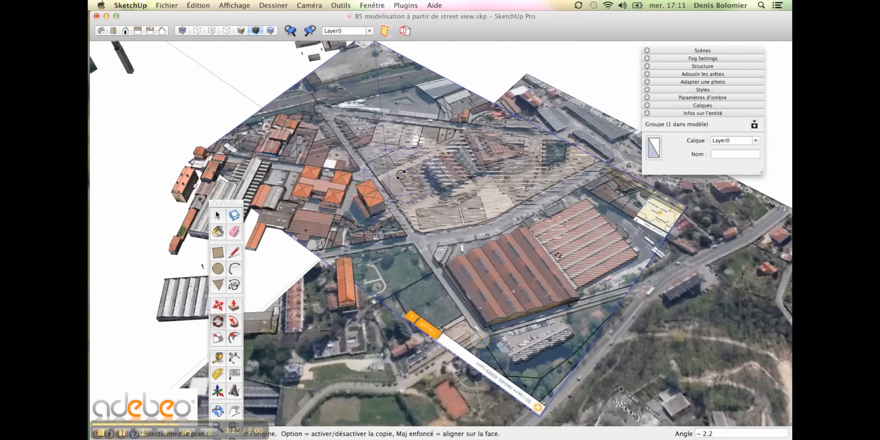
mouse_move(401, 175)
middle_down()
mouse_move(699, 232)
mouse_move(580, 231)
middle_up()
middle_drag(566, 250, 669, 223)
key(space)
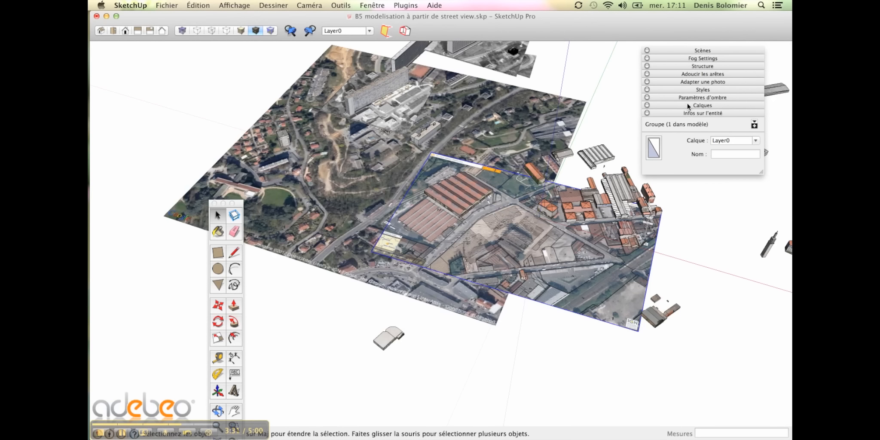
- Create a new layer named CADASTRE in the Calques panel
click(371, 5)
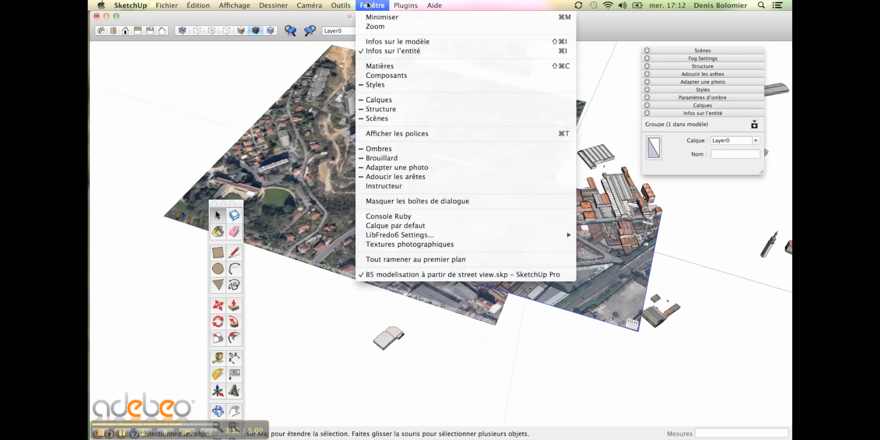
click(391, 100)
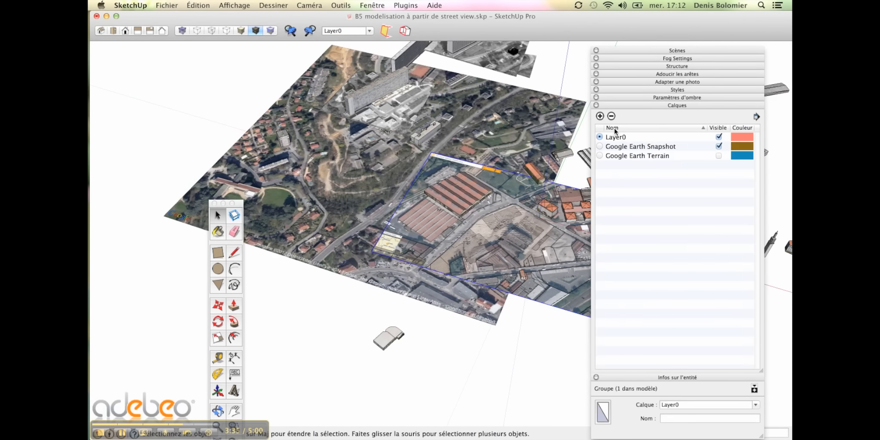
click(600, 117)
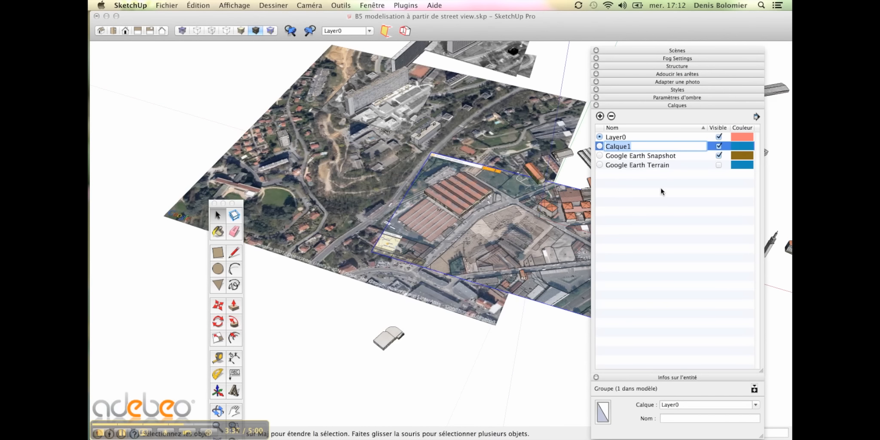
text(CADASTRE)
key(Return)
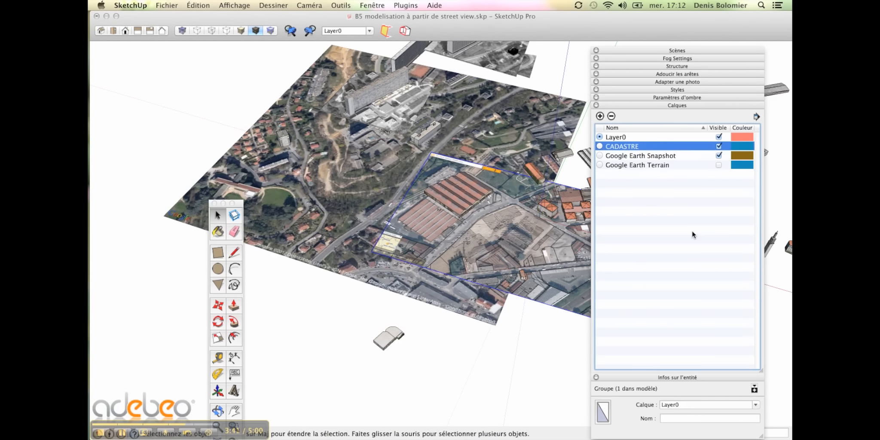
- Assign the cadastre image group to the CADASTRE layer in Infos sur l'entité
shift+middle_drag(556, 255, 448, 239)
scroll(448, 239, up, 3)
click(496, 290)
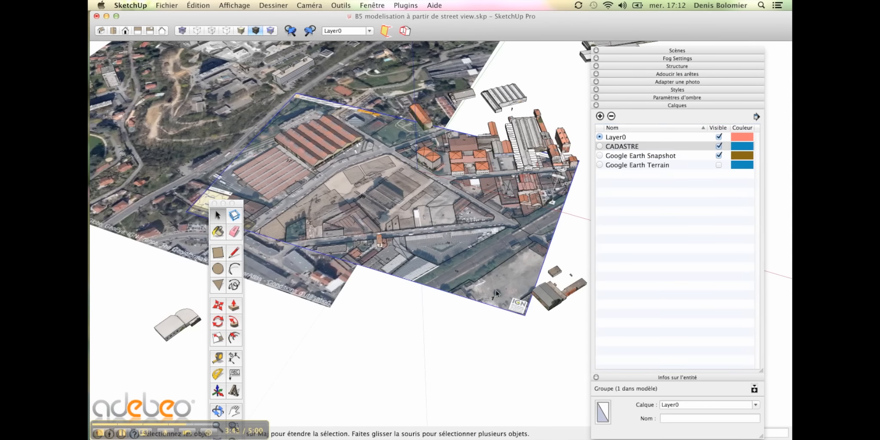
right_click(496, 290)
click(511, 292)
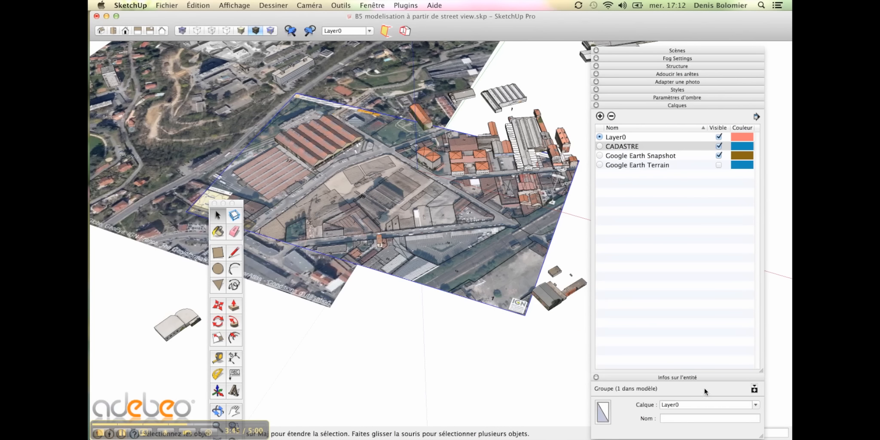
click(755, 404)
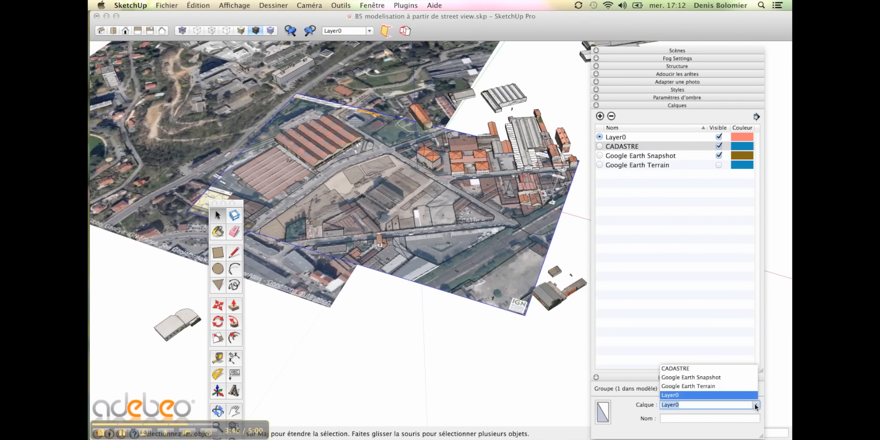
click(695, 368)
click(656, 377)
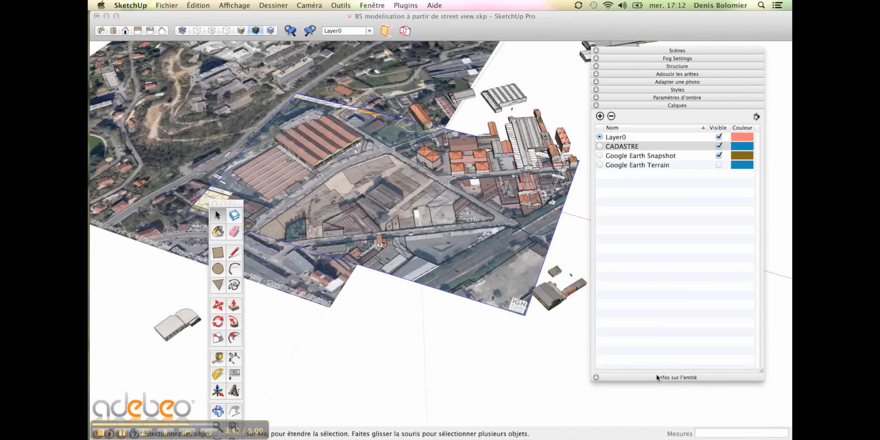
- Hide the Google Earth Snapshot layer, toggling CADASTRE off and on to compare
click(719, 146)
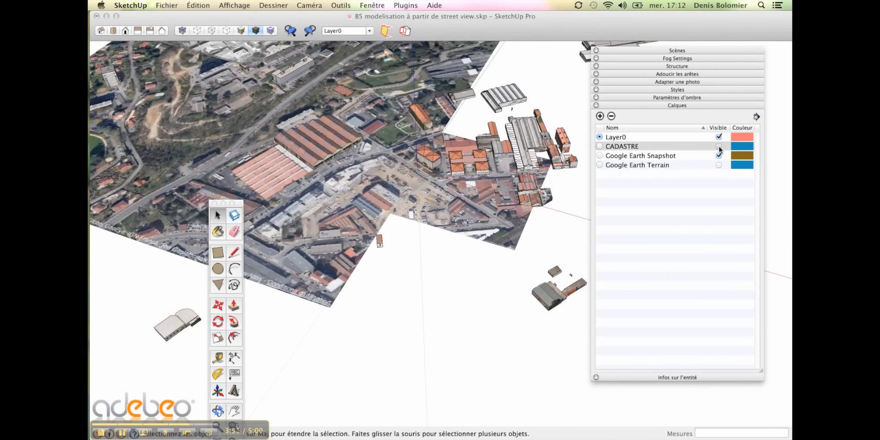
click(719, 146)
click(719, 155)
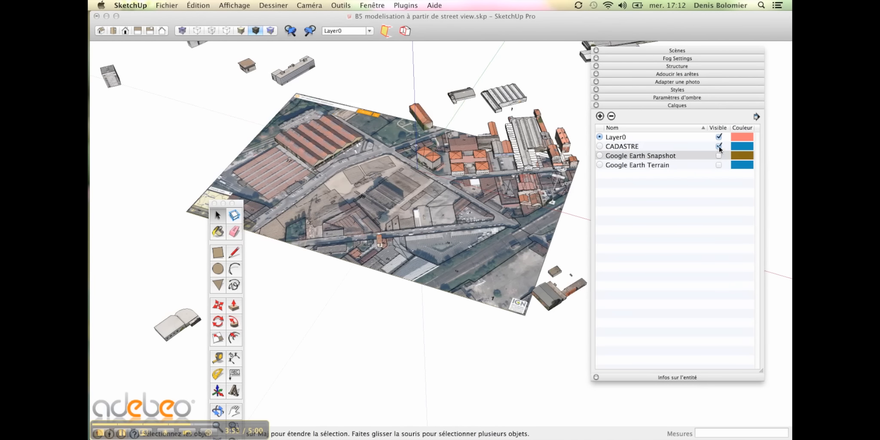
click(718, 146)
click(719, 146)
- Orbit to a more top-down view and zoom to inspect the cadastre beneath the buildings
middle_drag(519, 203, 524, 291)
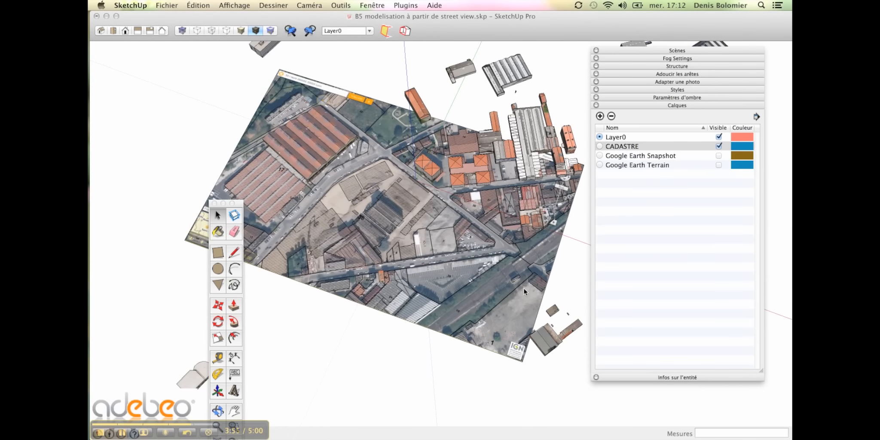
scroll(380, 173, up, 5)
scroll(380, 175, down, 4)
scroll(401, 143, down, 1)
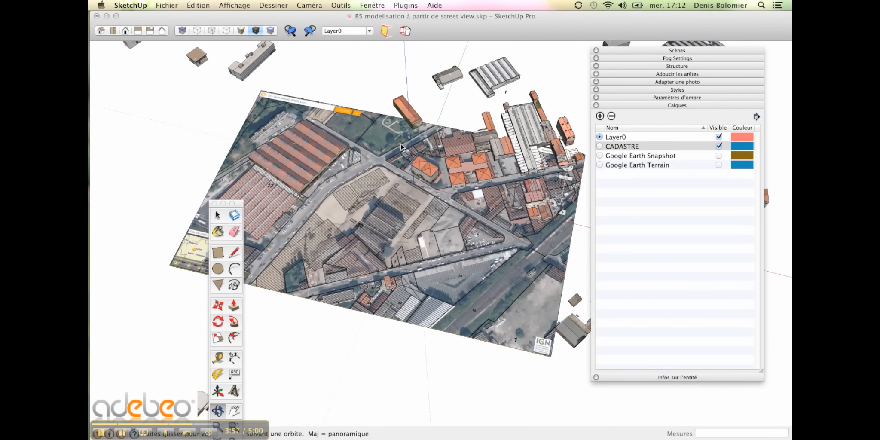
scroll(424, 185, up, 5)
scroll(424, 186, down, 1)
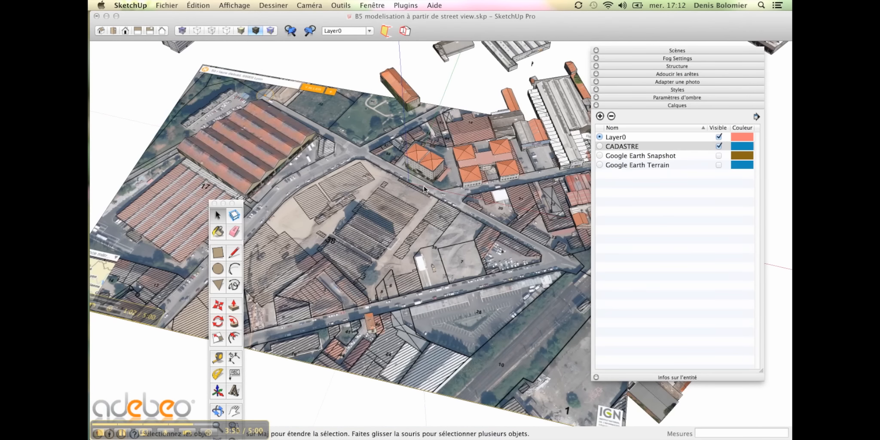
- Collapse the Calques panel and orbit across the site to check the parcel outlines' fit
click(656, 106)
scroll(542, 212, down, 5)
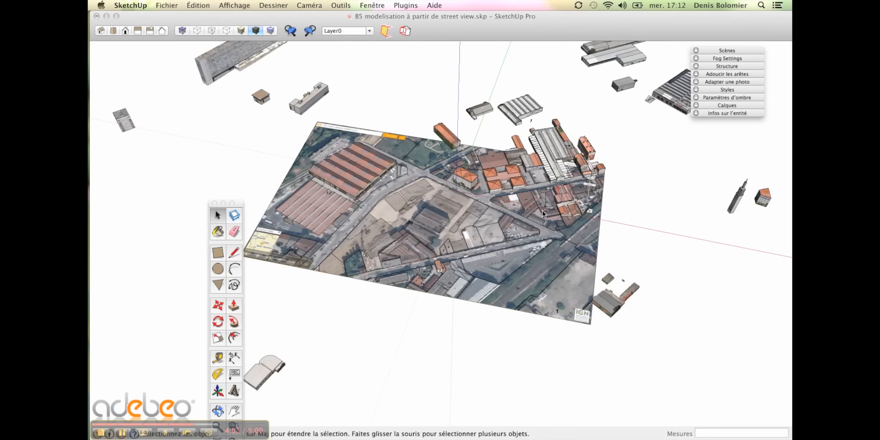
scroll(543, 217, down, 3)
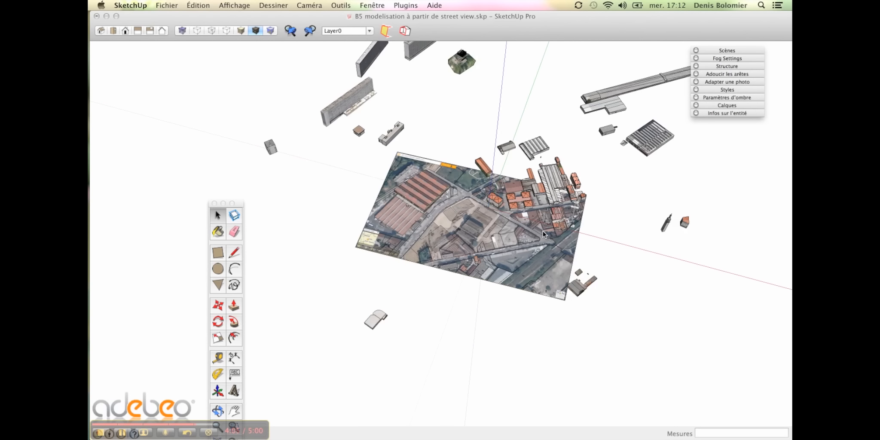
scroll(542, 231, up, 5)
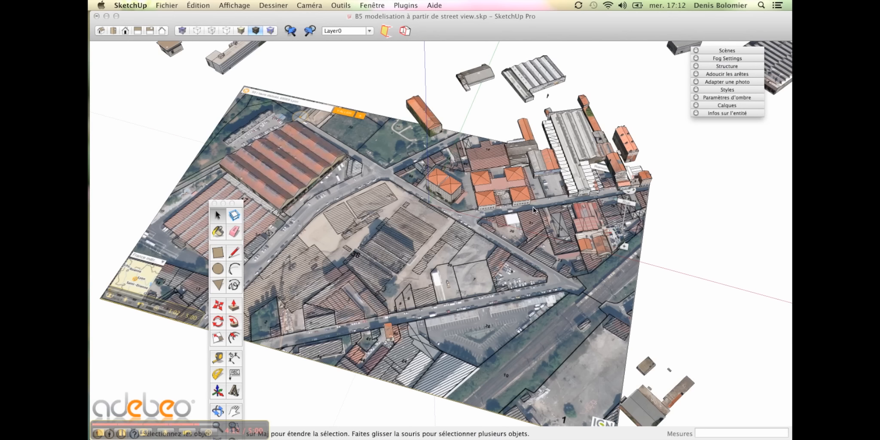
middle_drag(501, 217, 456, 219)
scroll(308, 187, up, 5)
middle_drag(327, 192, 451, 170)
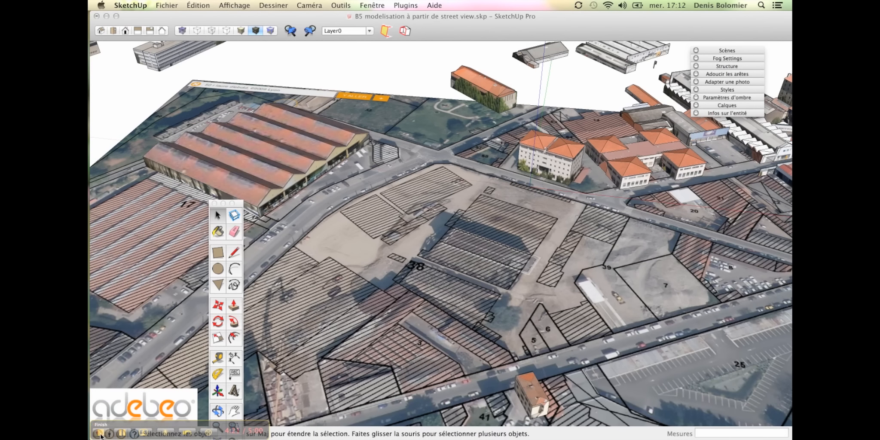
click(100, 434)
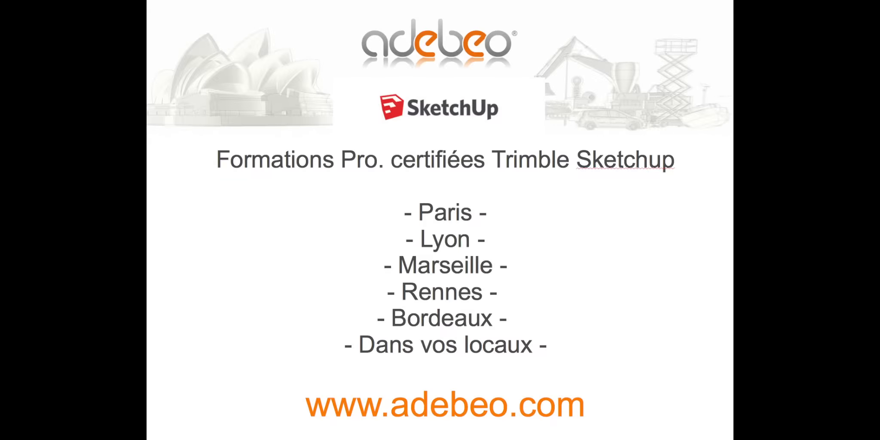